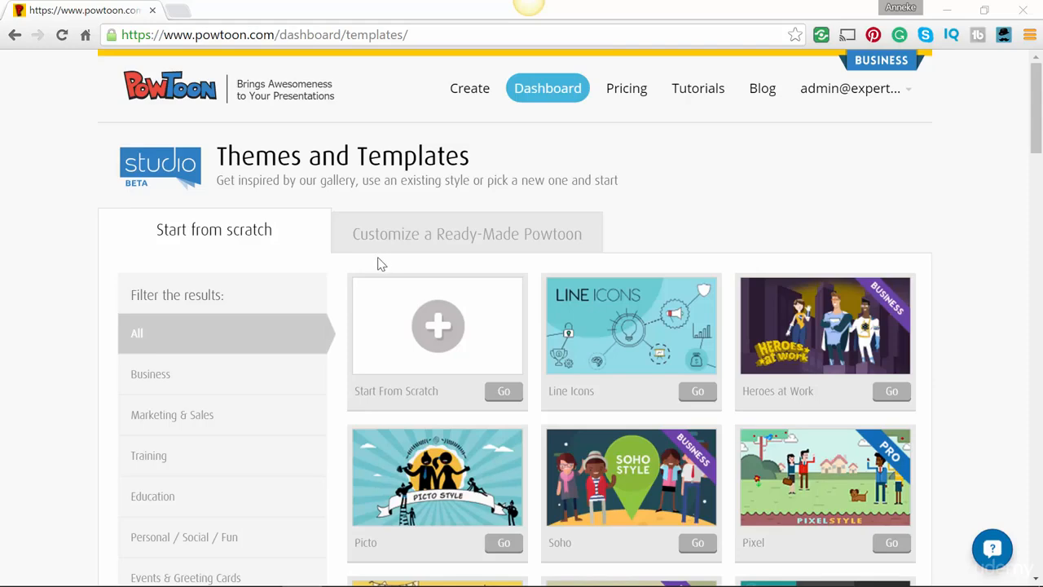
- Preview the A CEO's Inspiration ready-made template and open it for editing
click(422, 236)
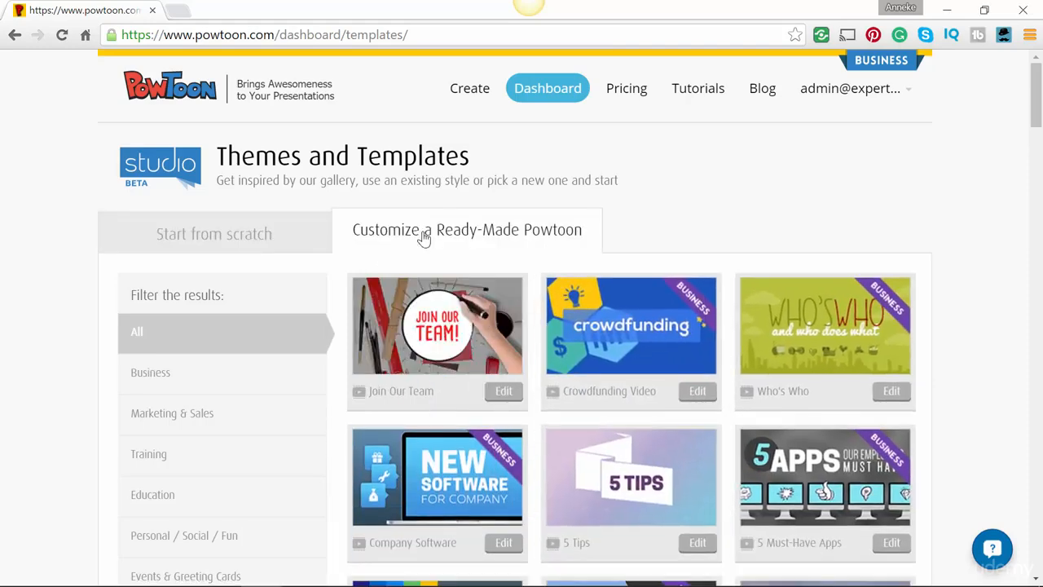
scroll(435, 306, down, 6)
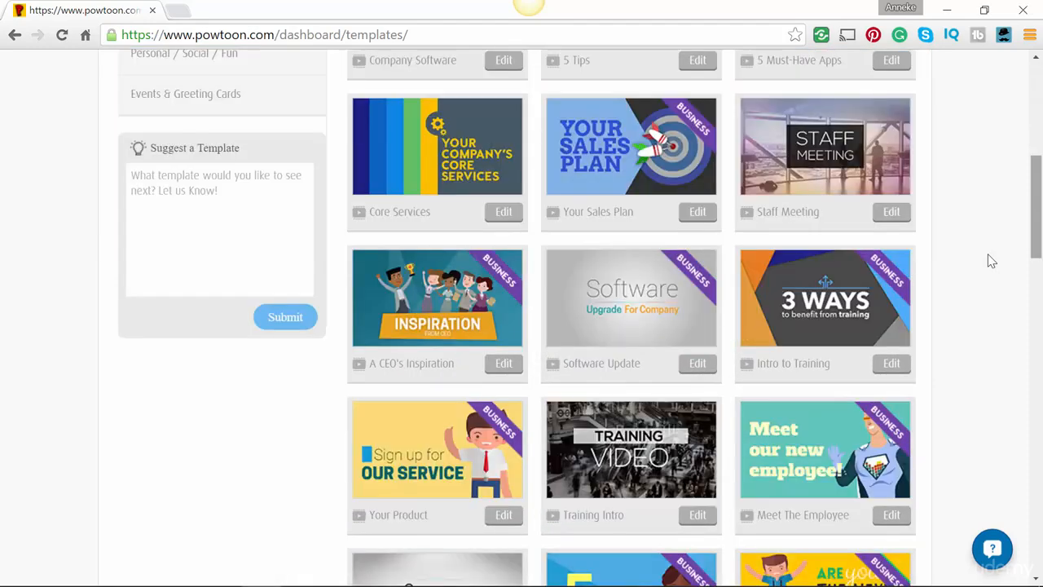
click(434, 305)
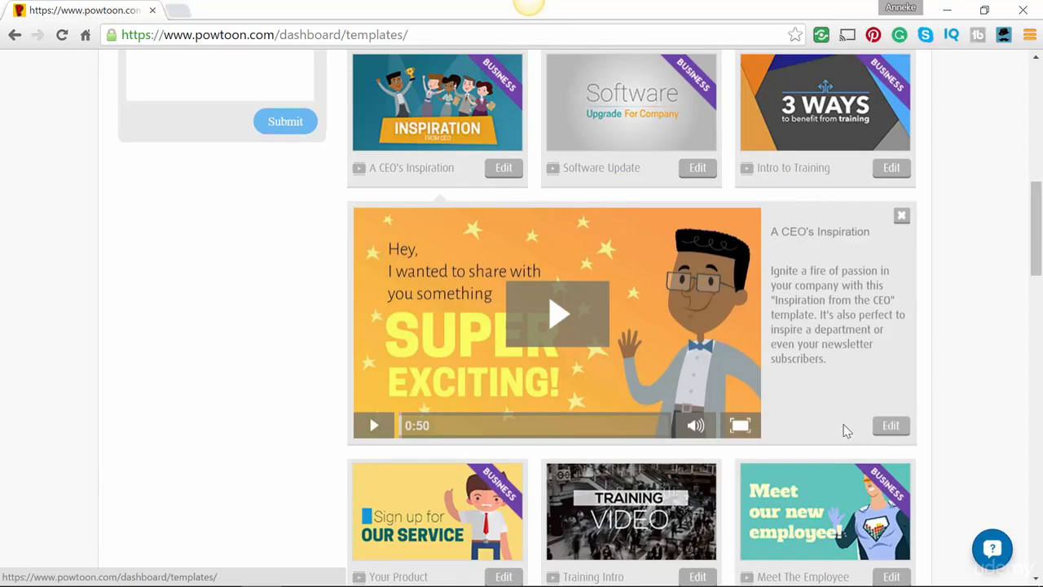
click(557, 316)
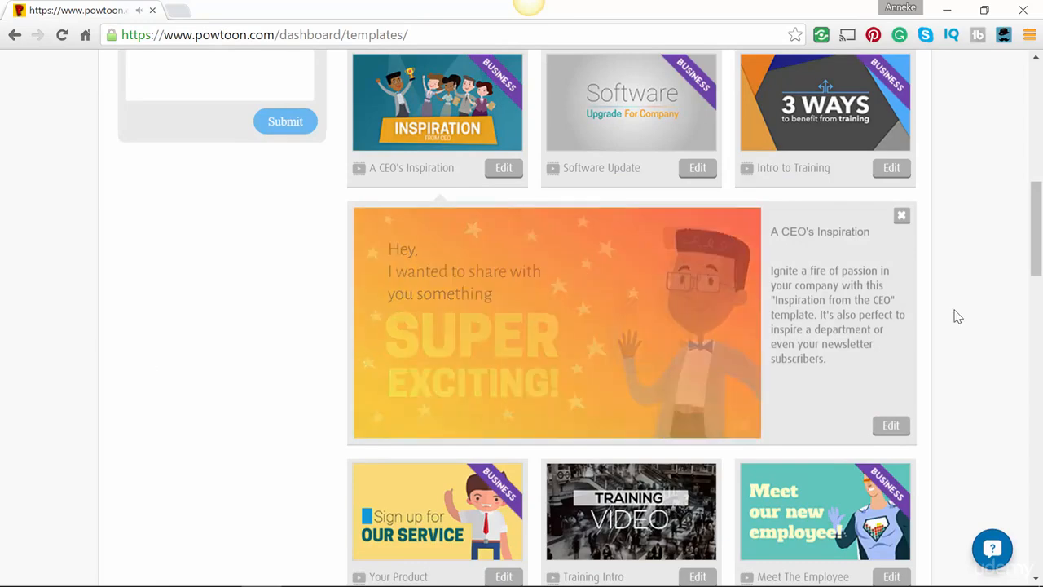
click(890, 427)
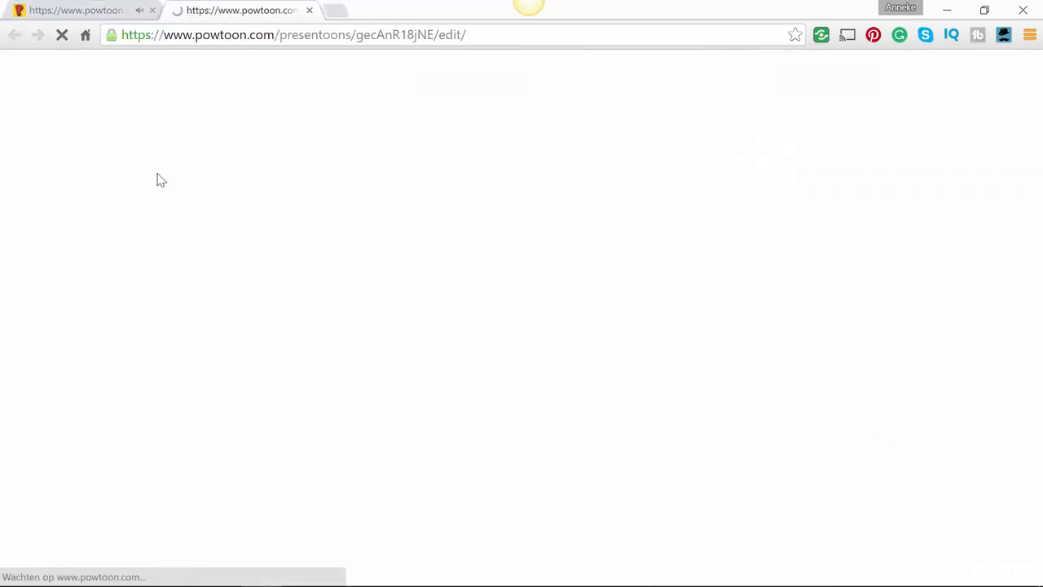
click(45, 6)
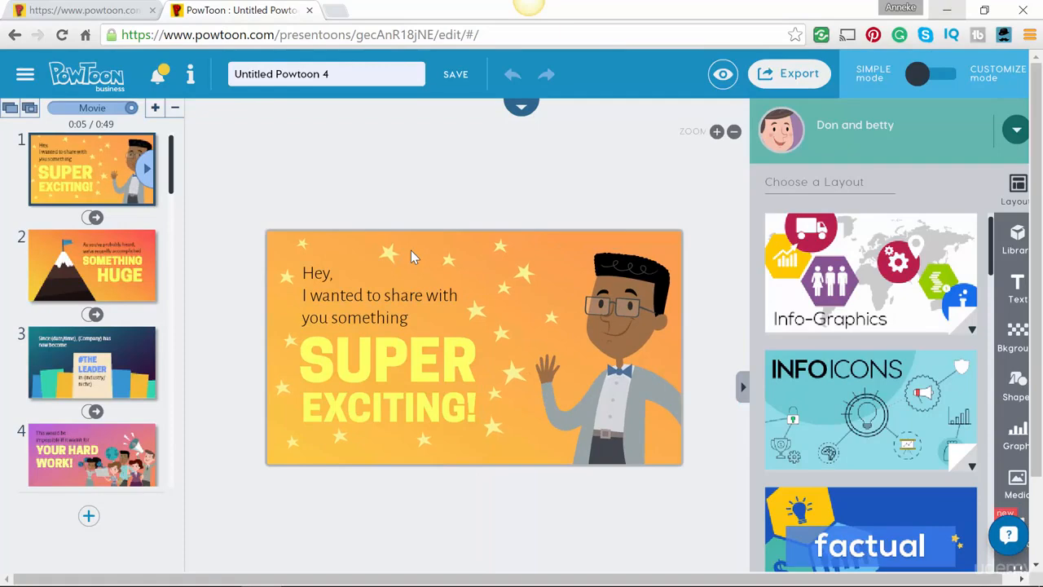
- Delete every slide except the first one
click(175, 109)
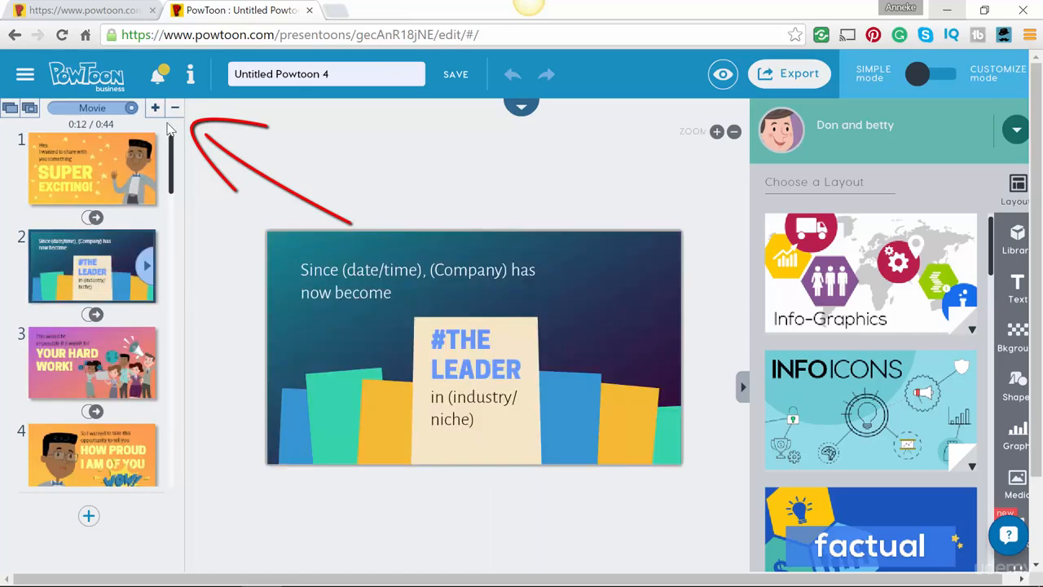
click(175, 108)
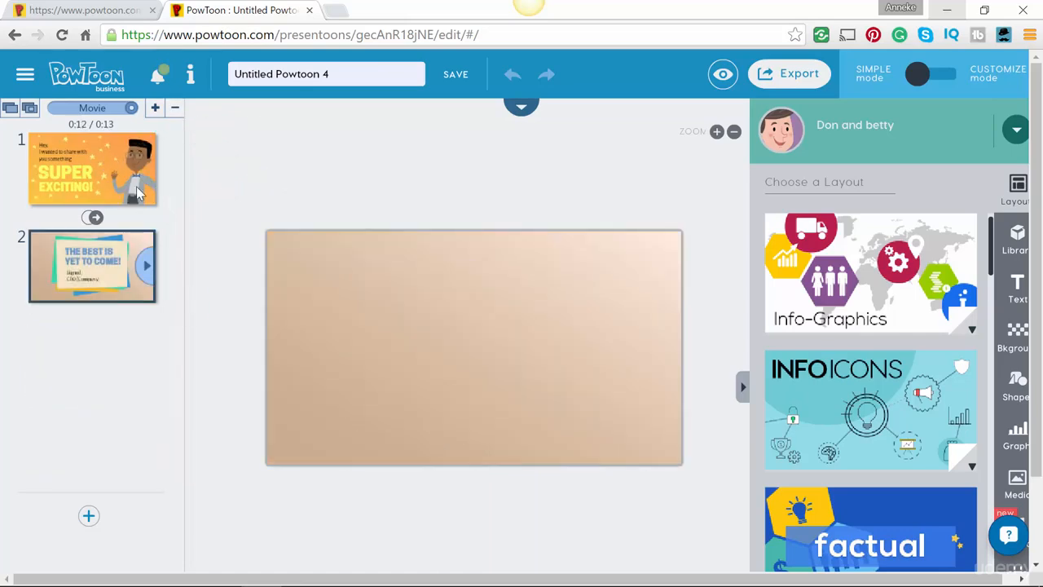
click(176, 108)
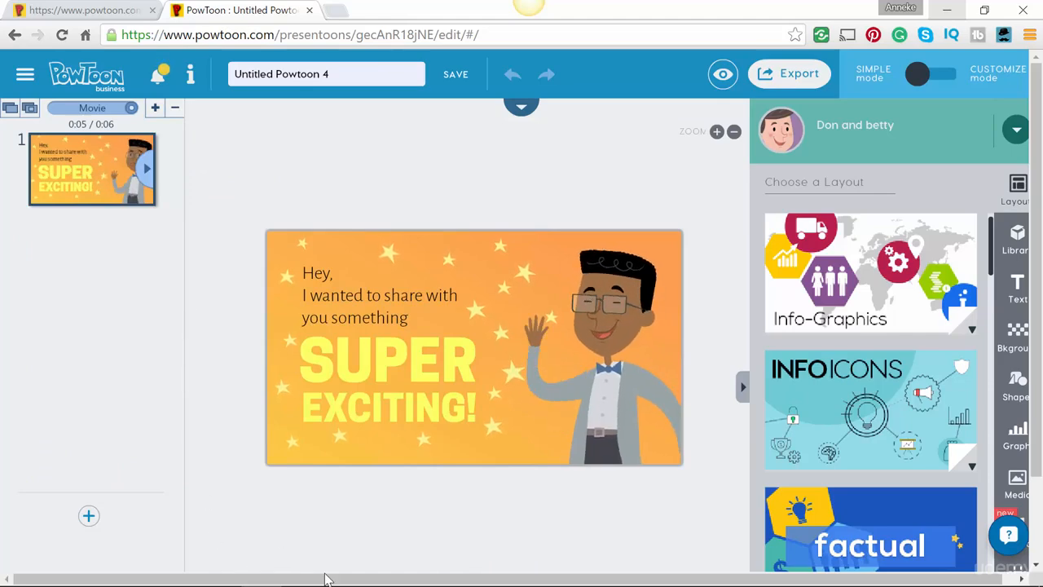
- Swap the man character on the slide for a woman character from the library
click(613, 379)
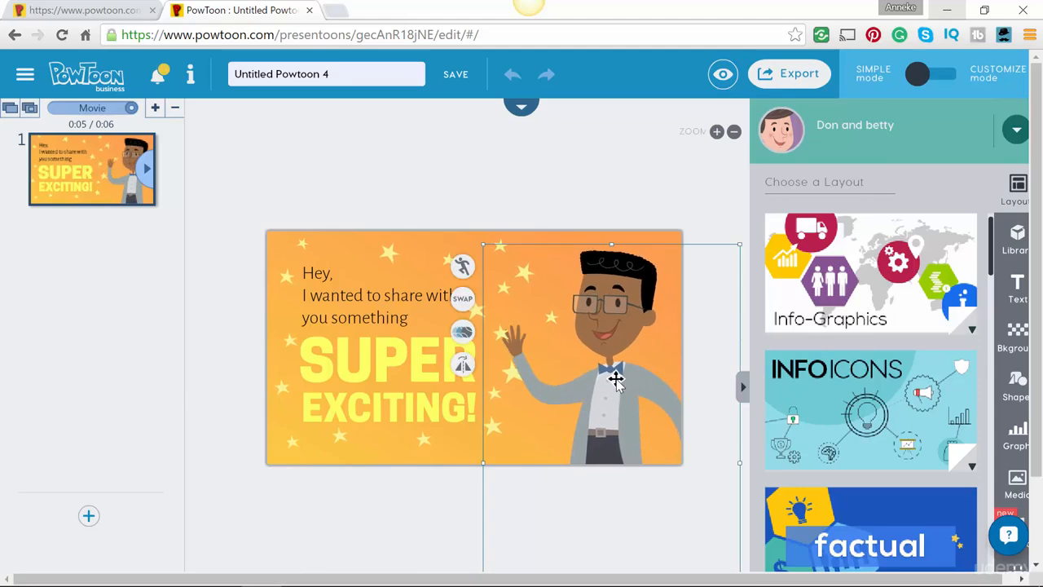
click(462, 299)
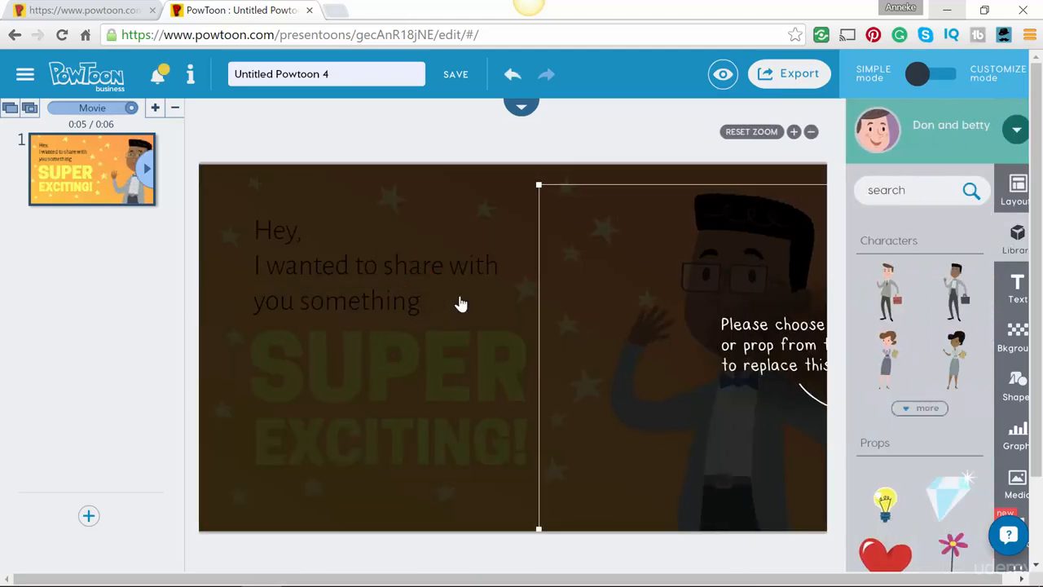
click(879, 357)
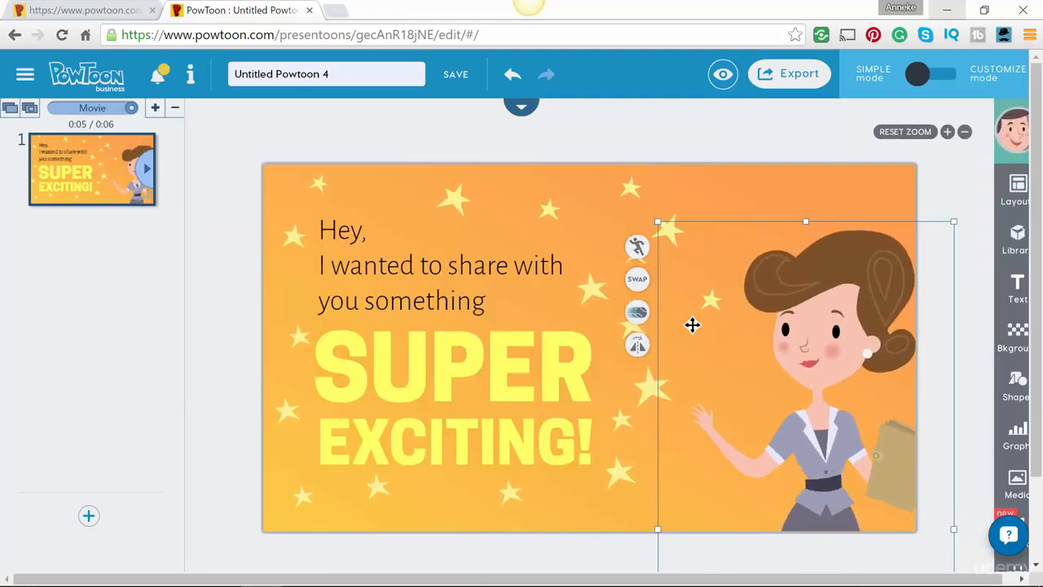
- Replace the greeting text with the author's full name, make it bold and enlarge it to 44
click(385, 282)
text(A)
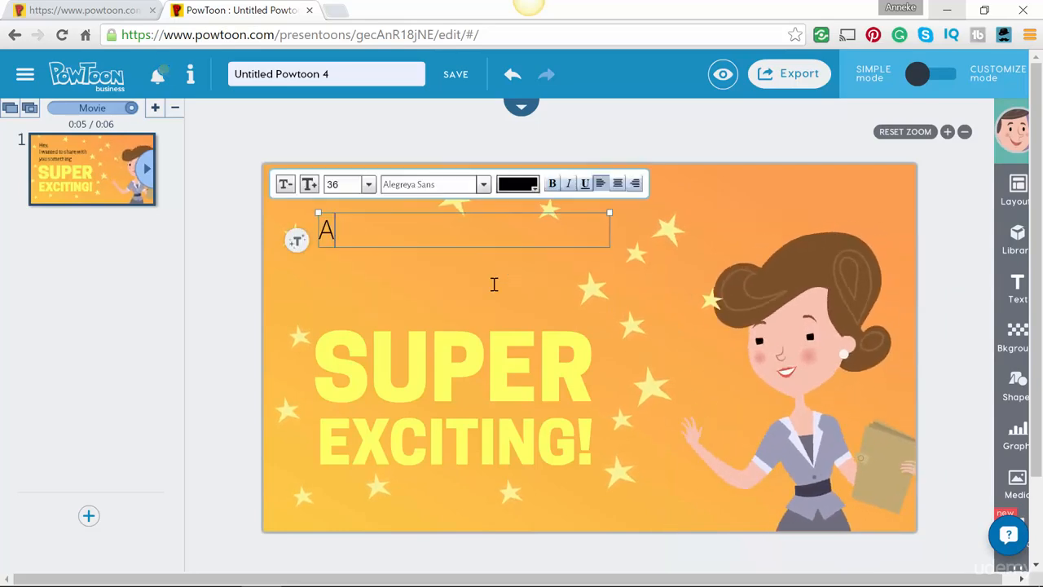
text(nneke )
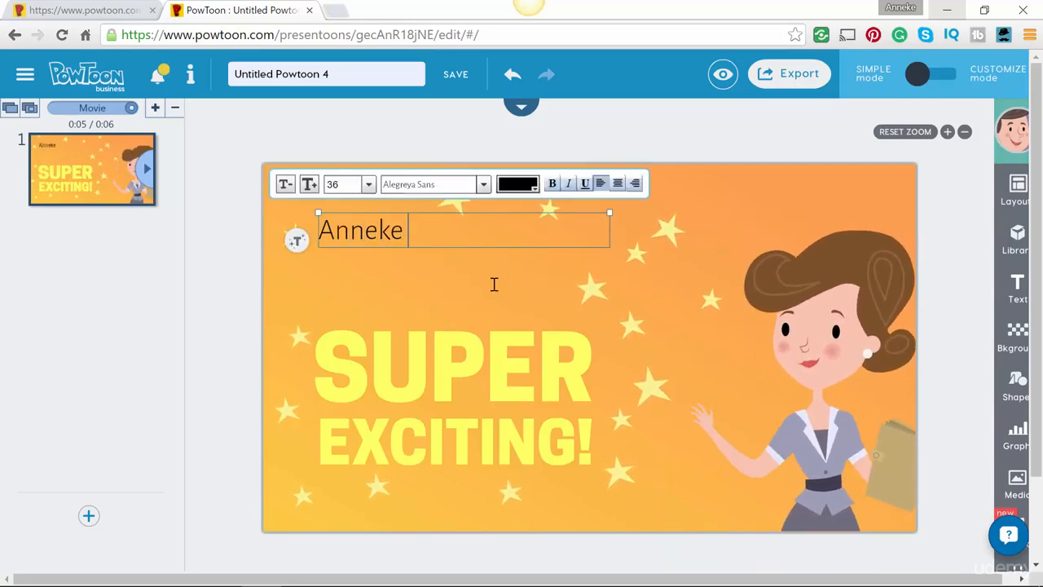
text(Camstra)
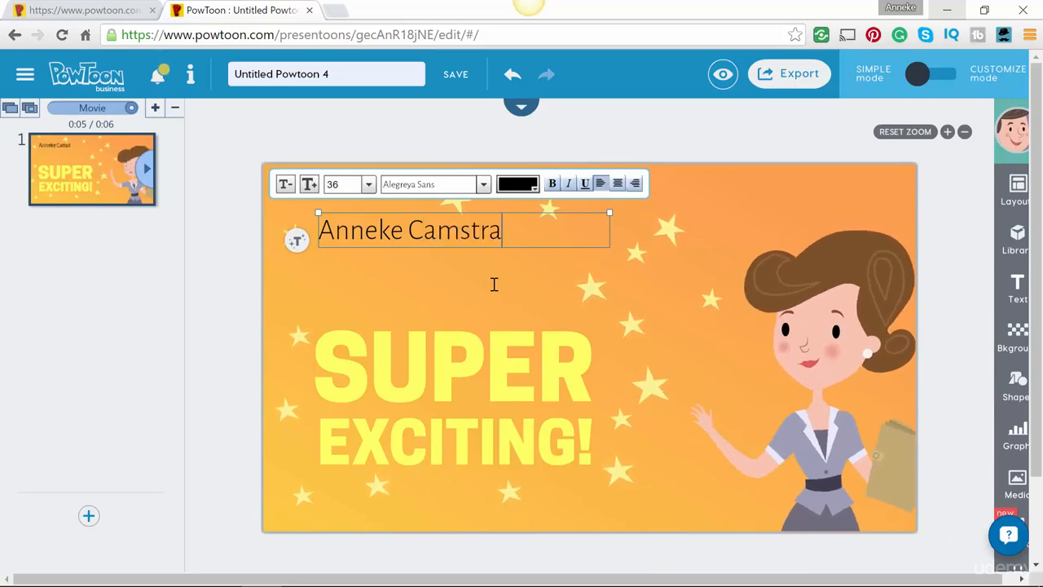
click(553, 184)
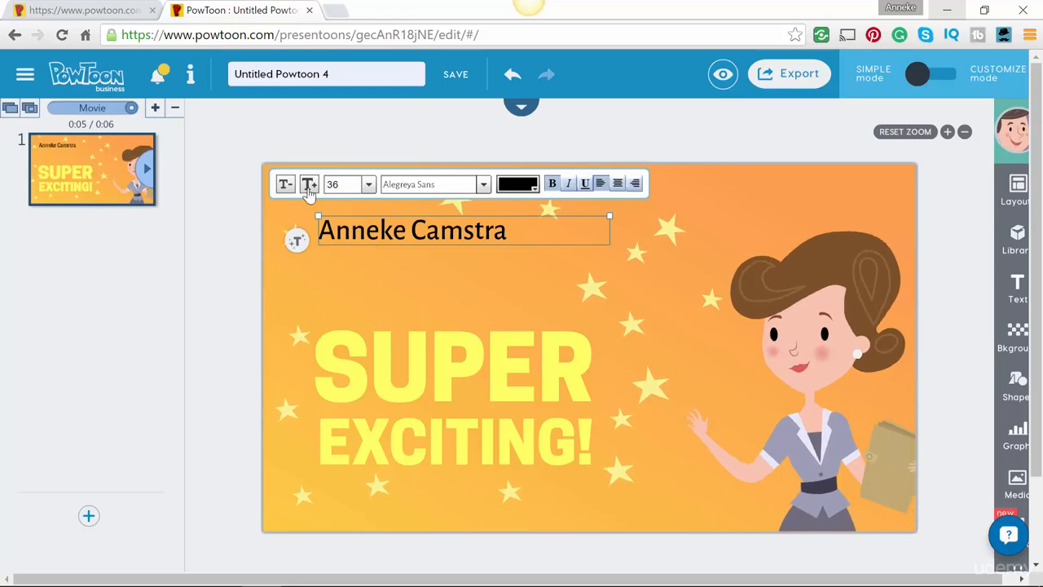
click(310, 187)
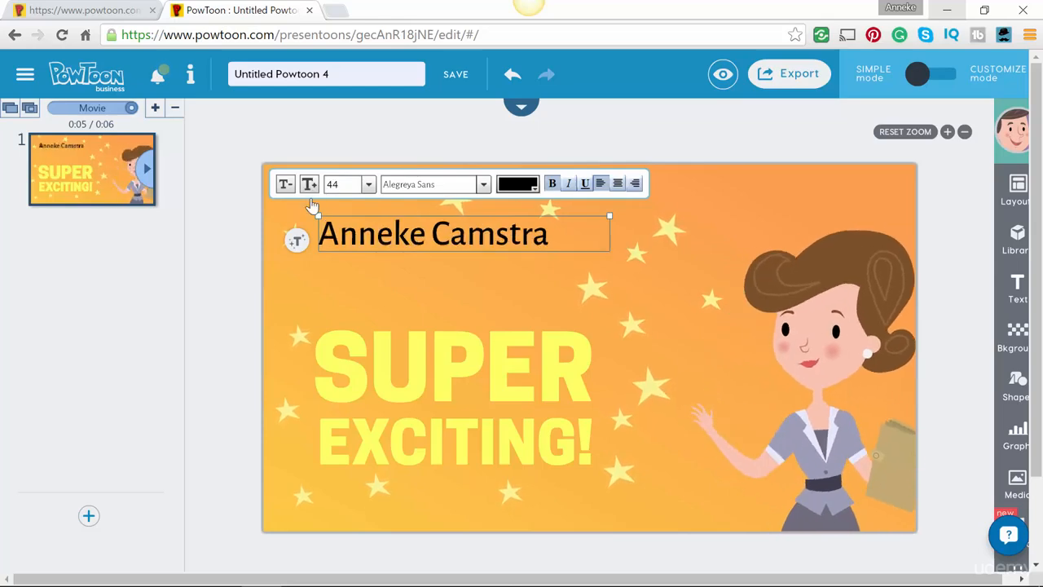
- Replace the SUPER EXCITING! headline with Powtoon and PROJECTS
click(350, 380)
double_click(348, 373)
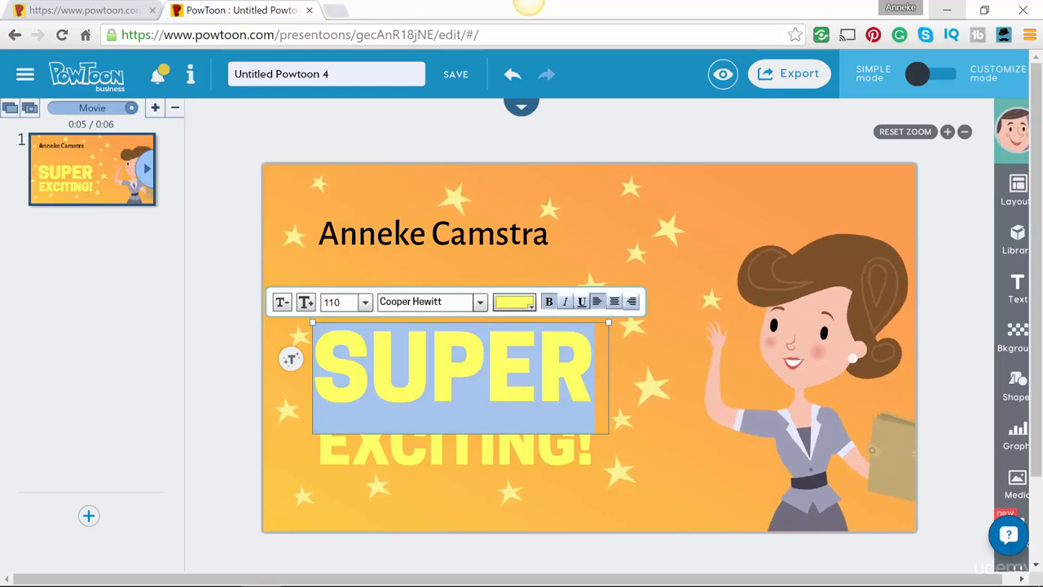
text(Powtoon)
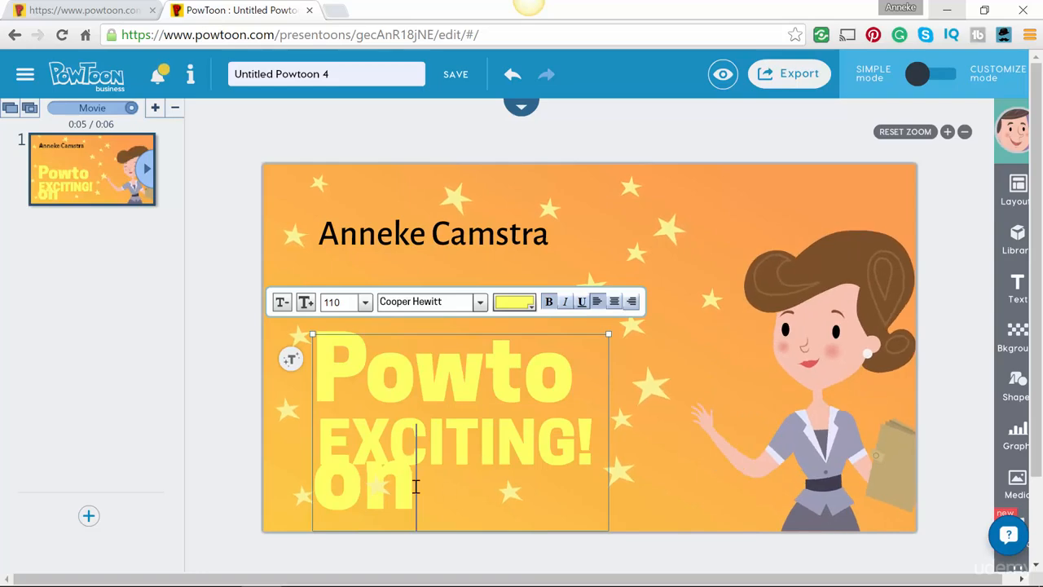
click(364, 303)
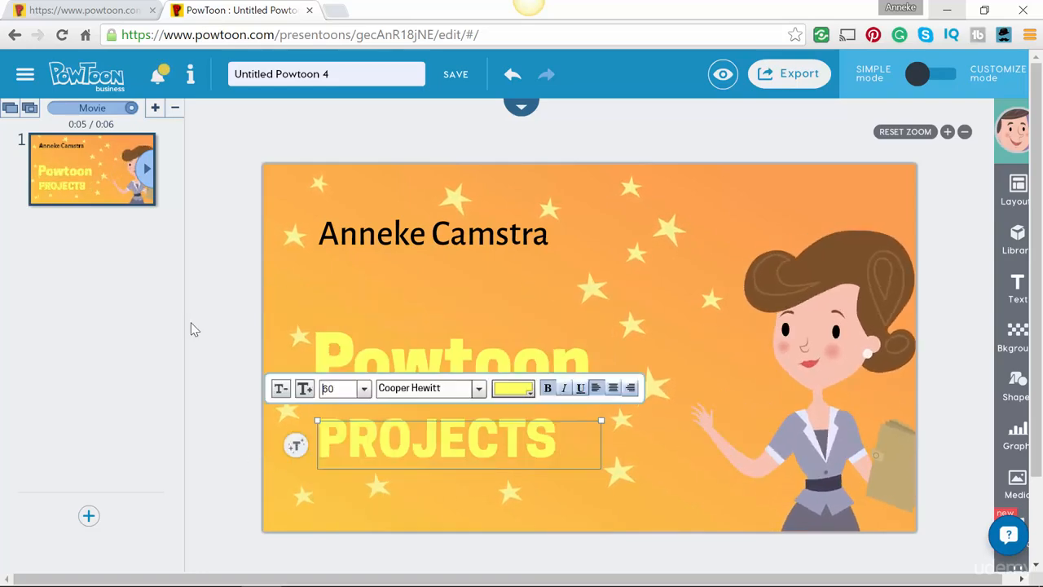
click(254, 338)
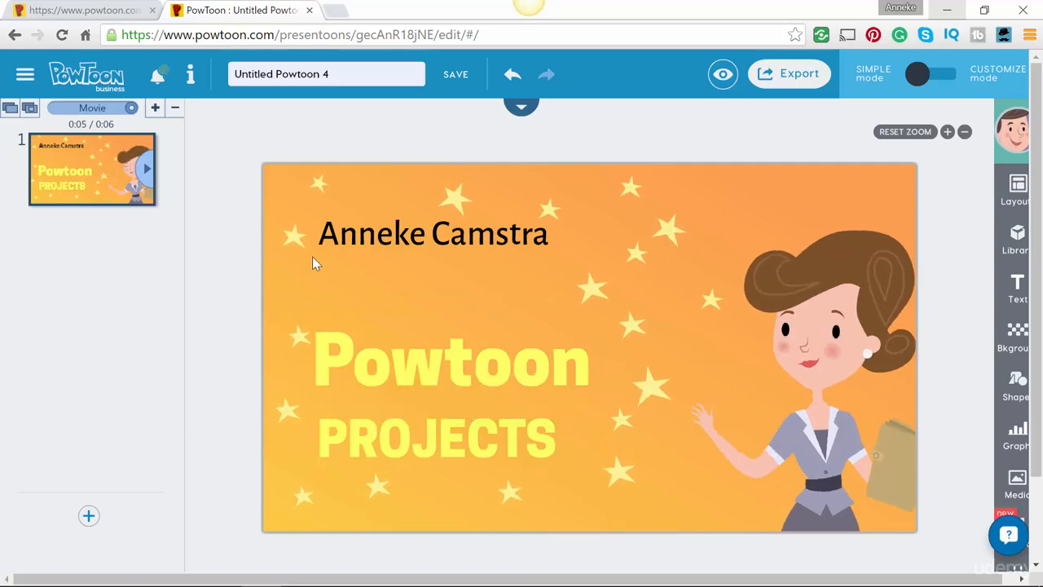
- Nudge the name text slightly down and to the right
mouse_move(388, 235)
mouse_down()
mouse_move(389, 250)
mouse_move(405, 241)
mouse_up()
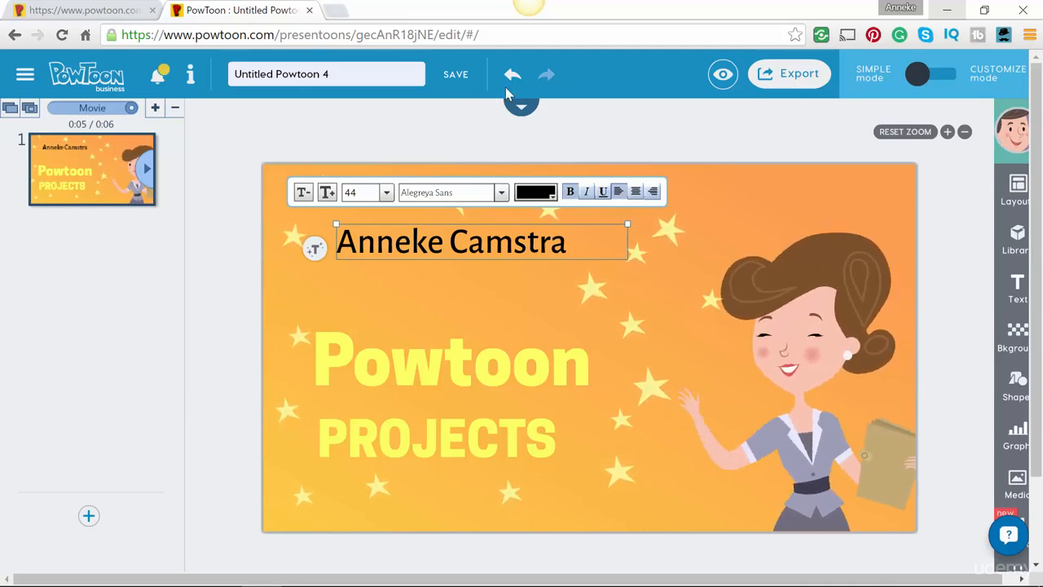
- Add the fun_time_rag_1.mp3 music track to the movie and apply it
scroll(1016, 326, down, 2)
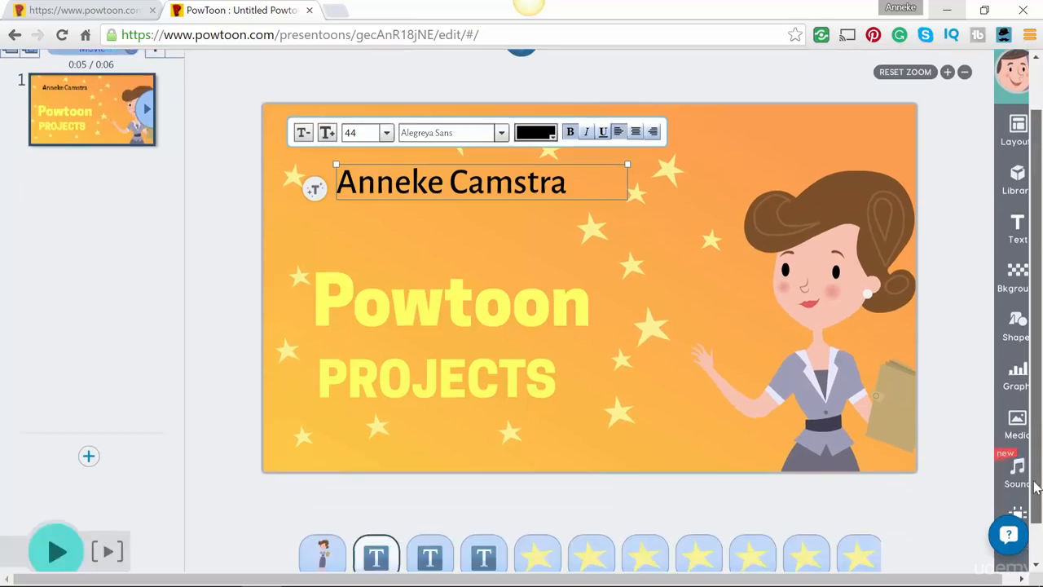
click(1017, 425)
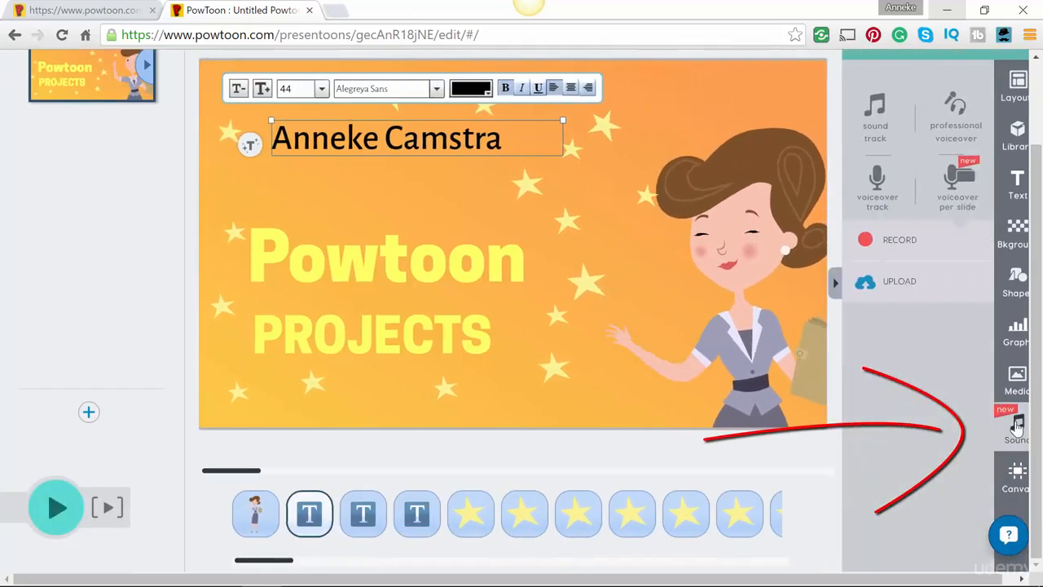
click(872, 107)
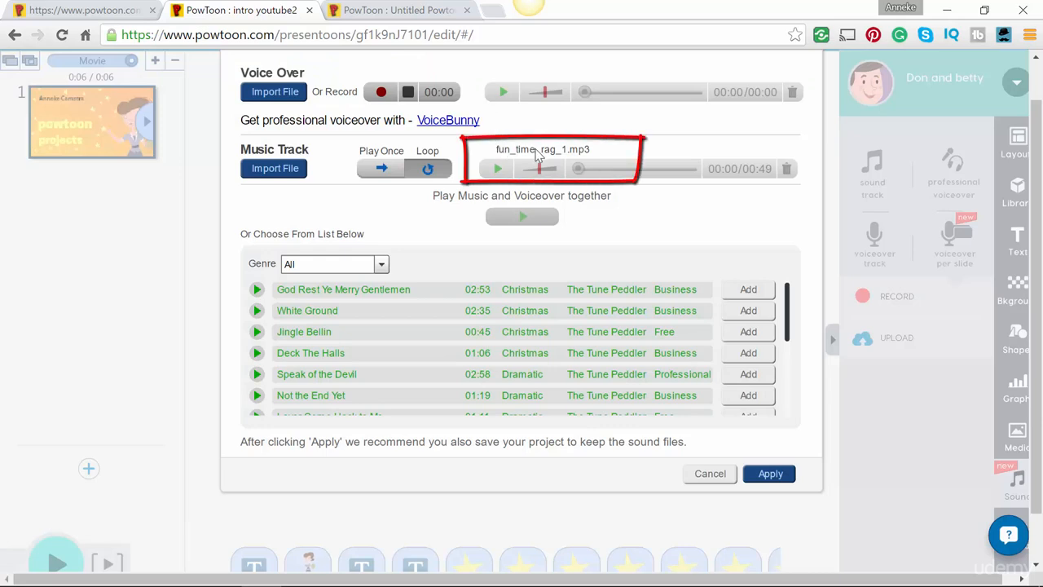
click(766, 476)
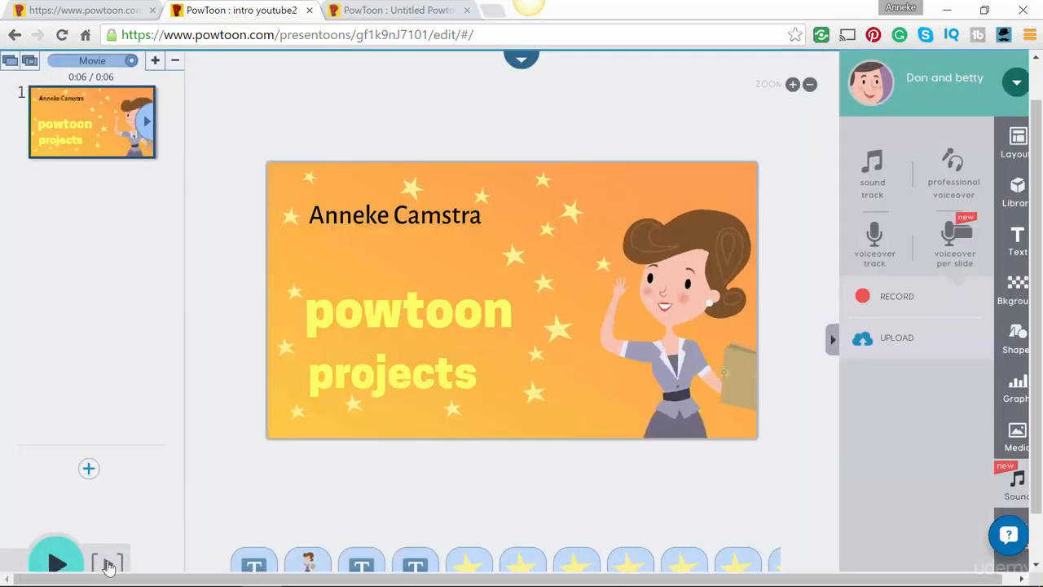
- Play the movie preview, then download it as an MP4 in standard 480 quality
click(55, 559)
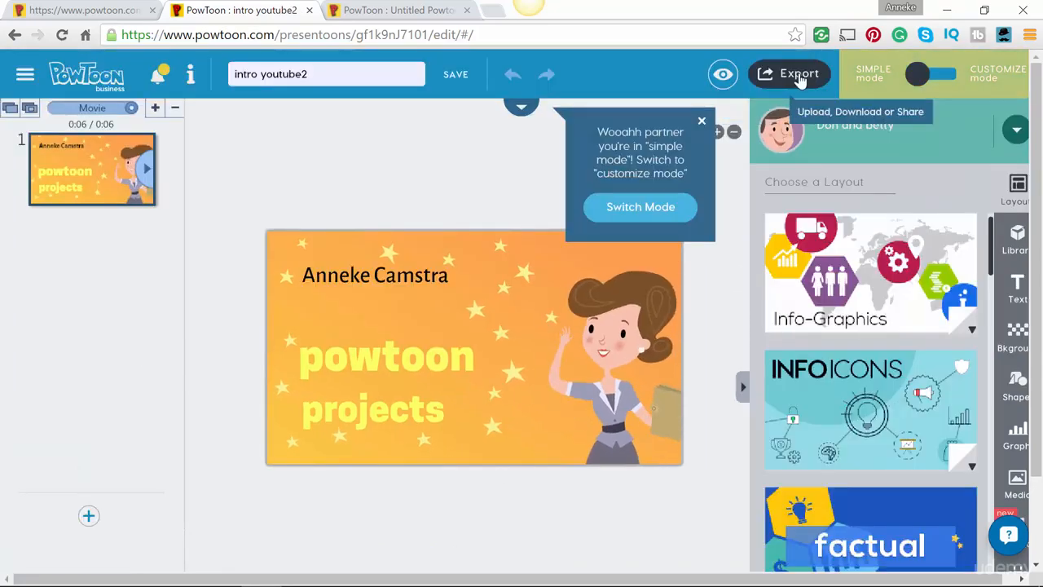
click(800, 75)
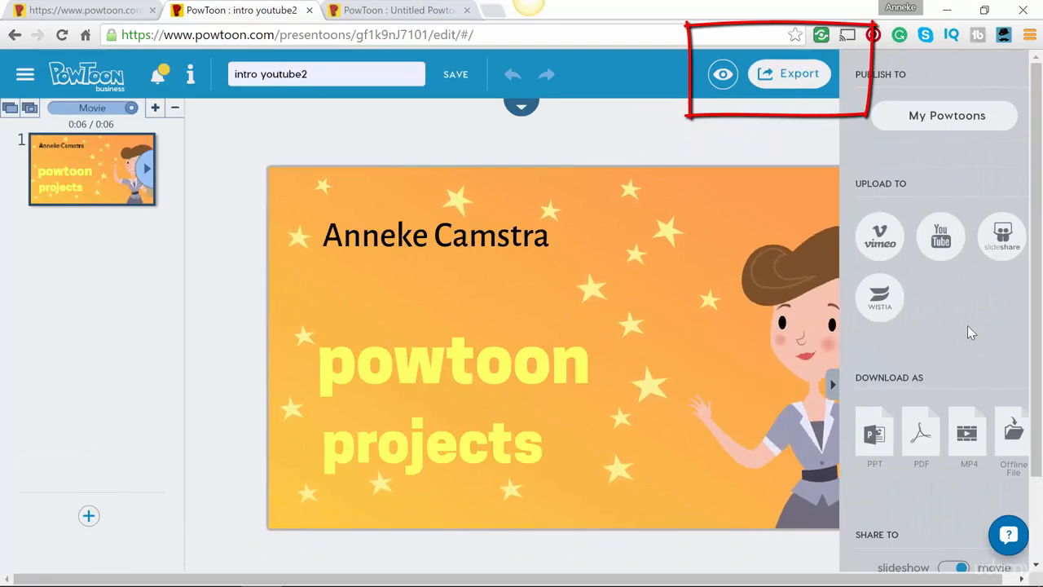
click(963, 435)
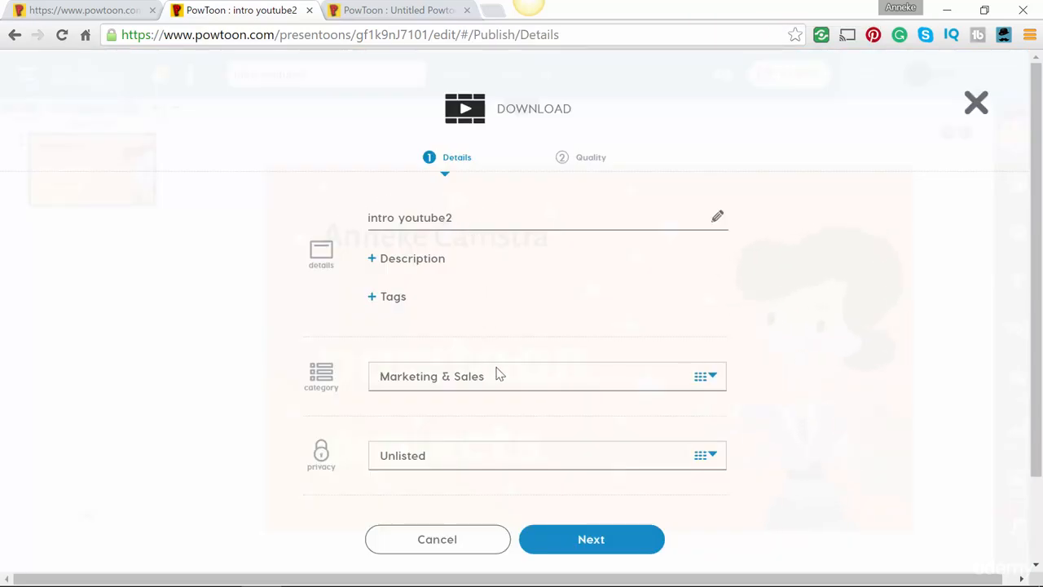
click(578, 548)
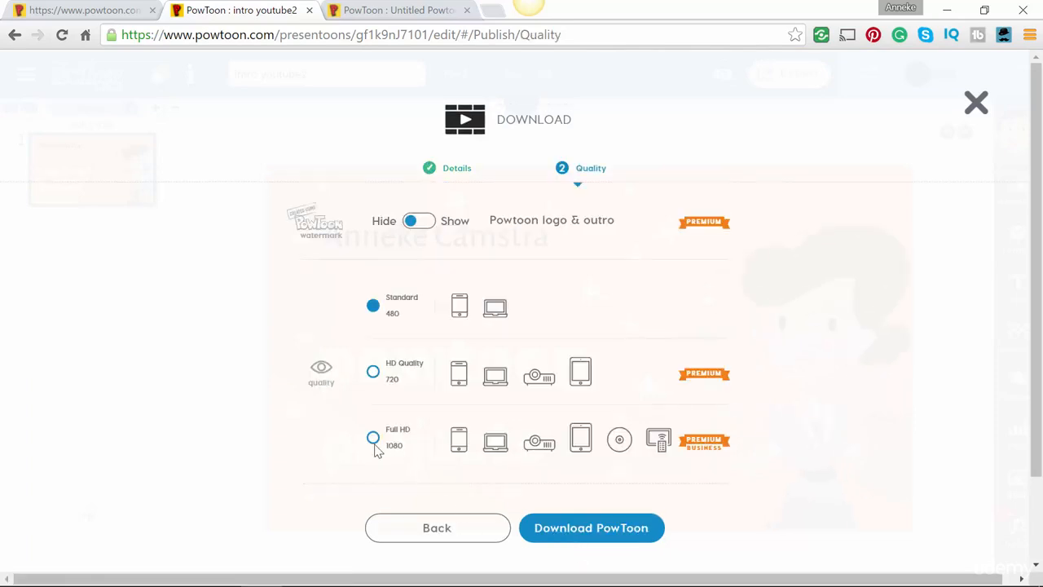
click(599, 536)
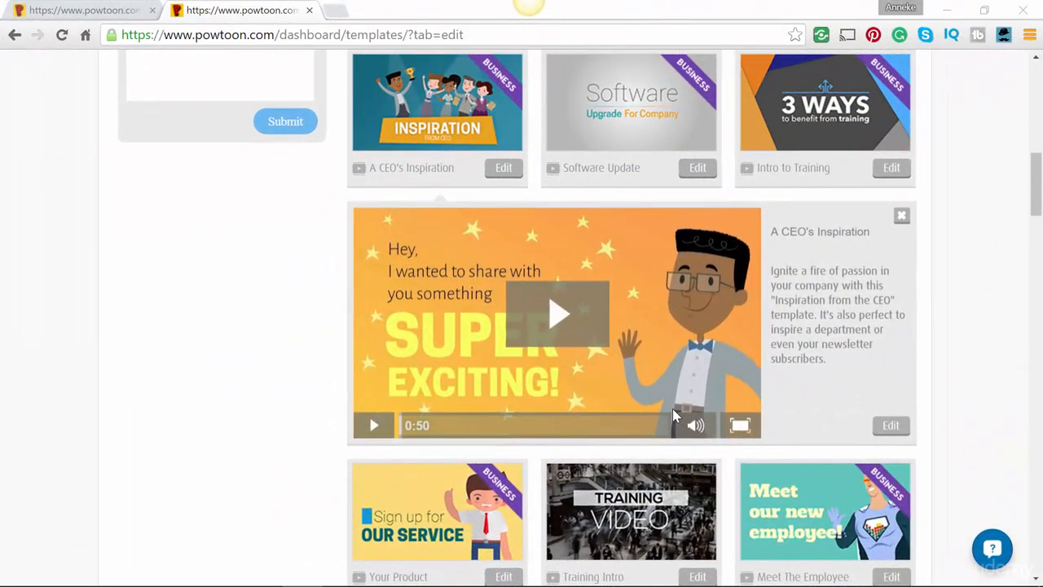
- Open the A CEO's Inspiration template again as a new project
click(891, 427)
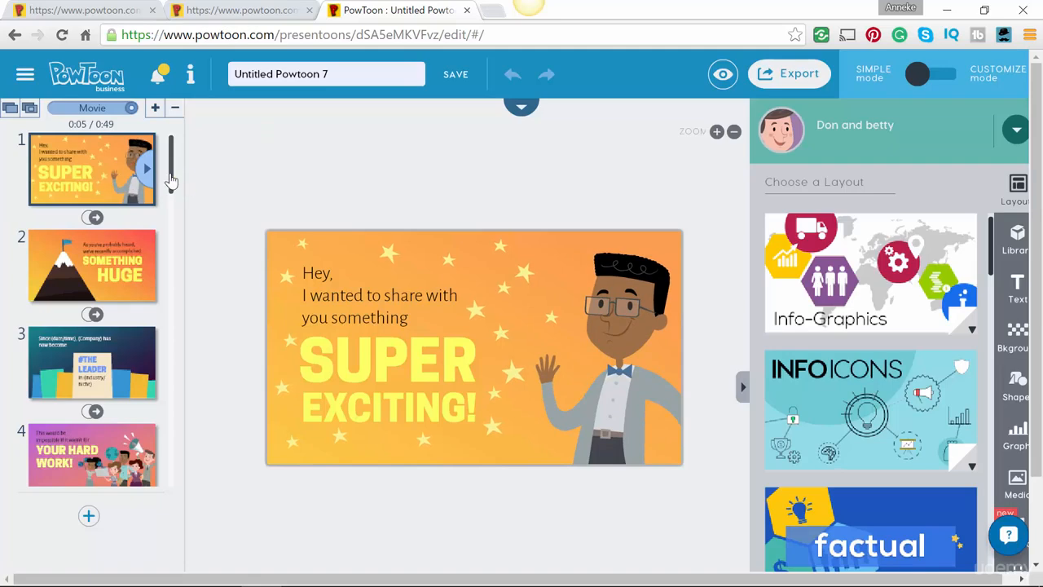
drag(171, 186, 184, 309)
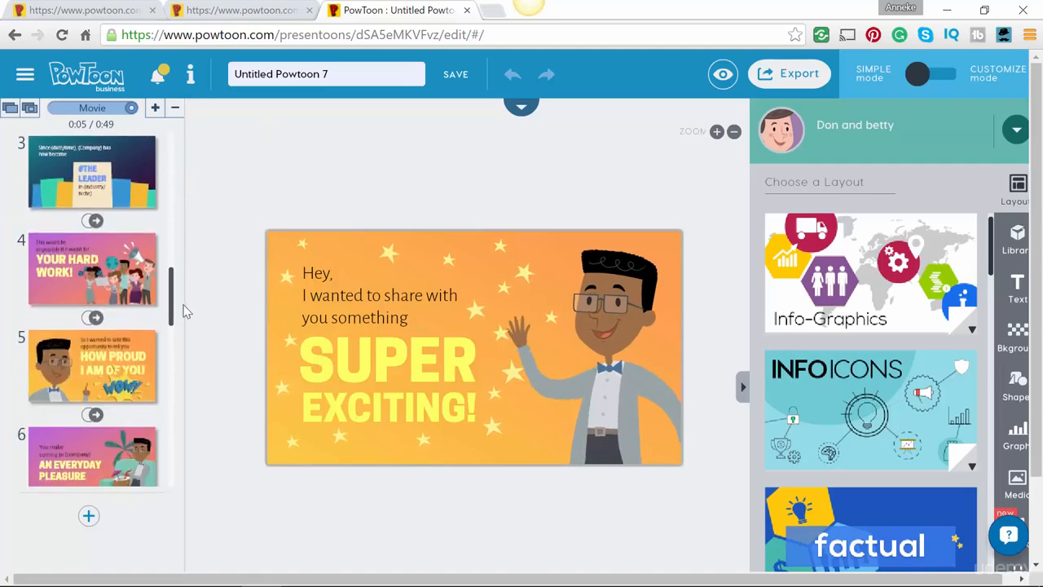
- Delete the unwanted slides, keeping YOUR HARD WORK, HOW PROUD I AM OF YOU and STAY TUNED
click(119, 271)
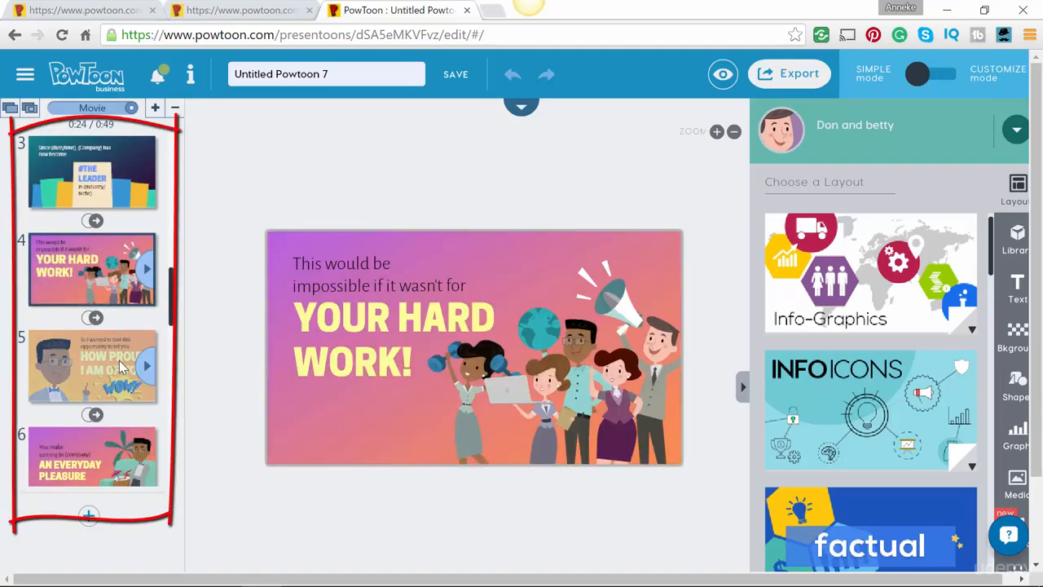
click(120, 366)
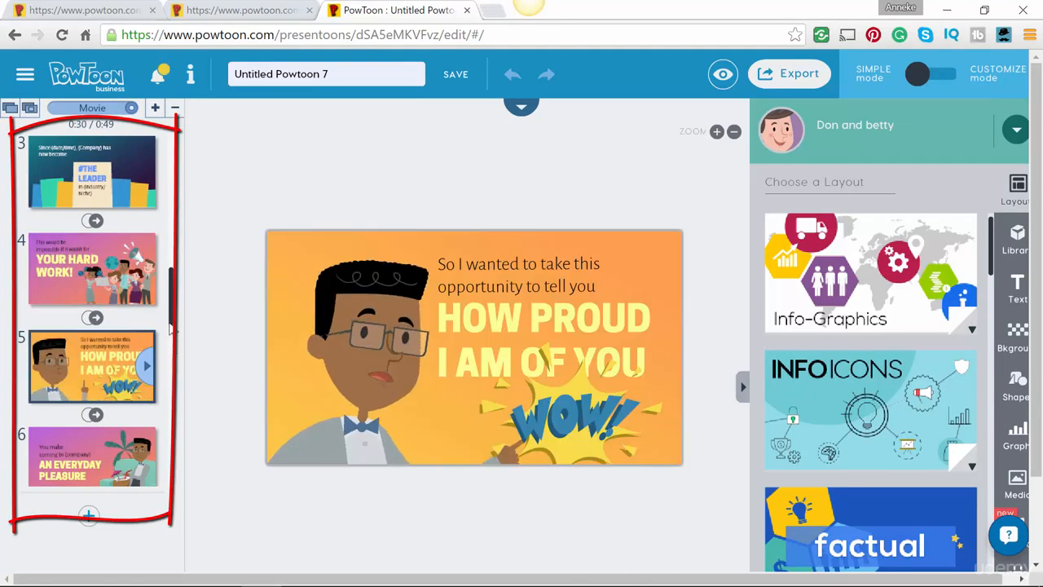
scroll(172, 380, down, 3)
click(118, 346)
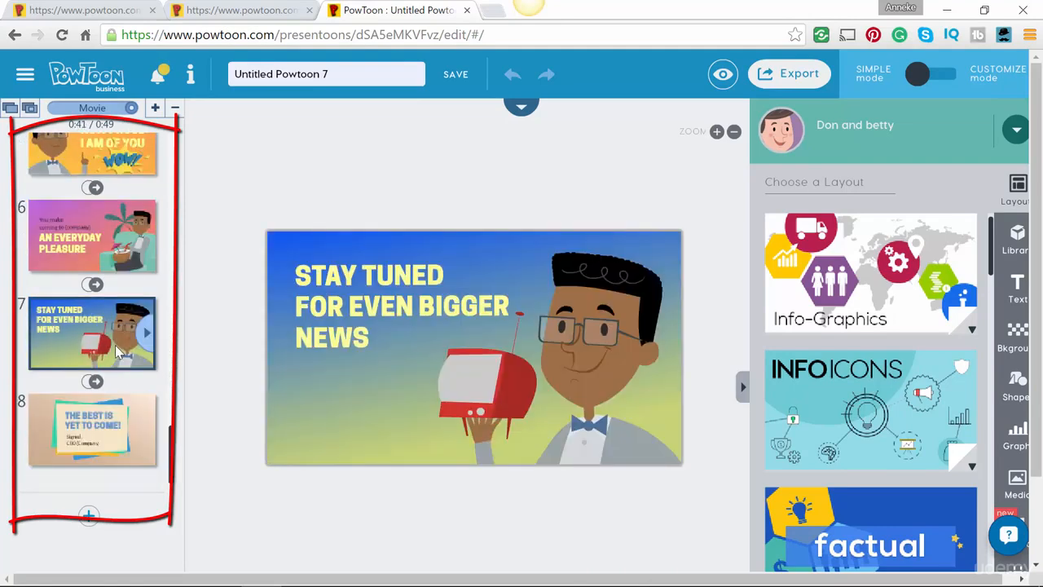
click(117, 401)
click(174, 107)
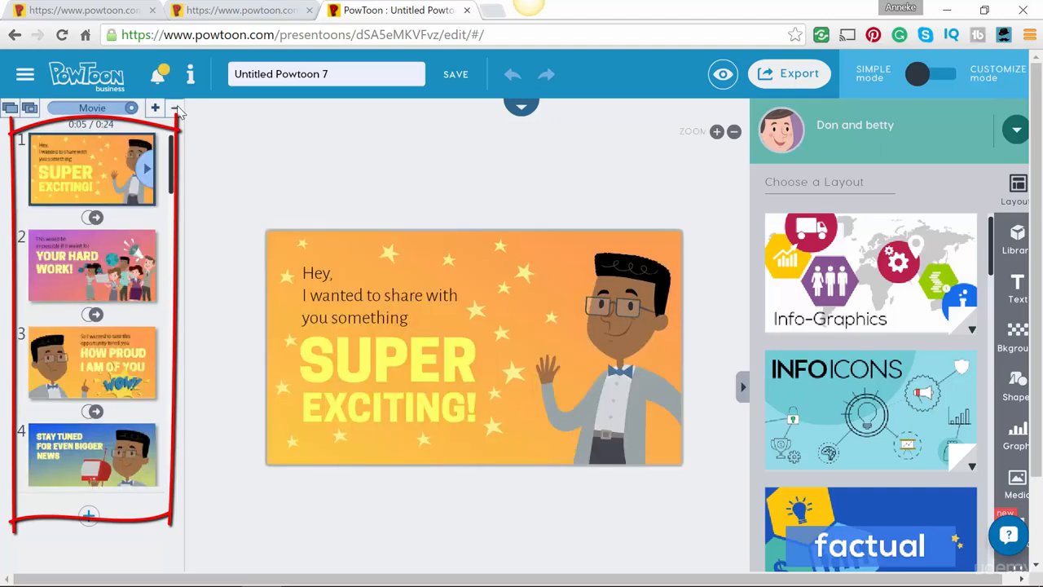
click(174, 108)
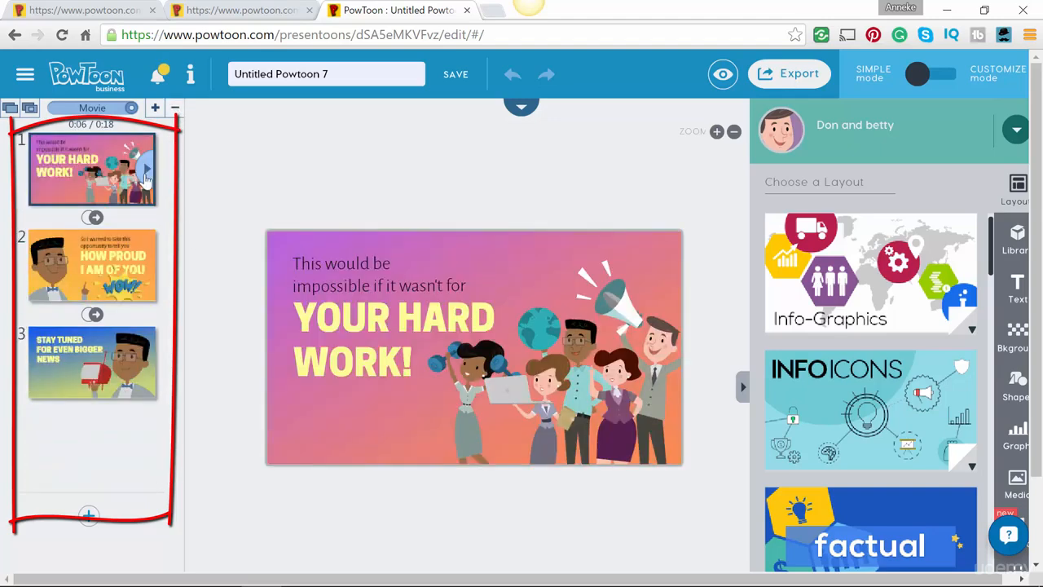
- Move the YOUR HARD WORK slide below the HOW PROUD I AM OF YOU slide
drag(106, 165, 103, 207)
drag(92, 278, 93, 289)
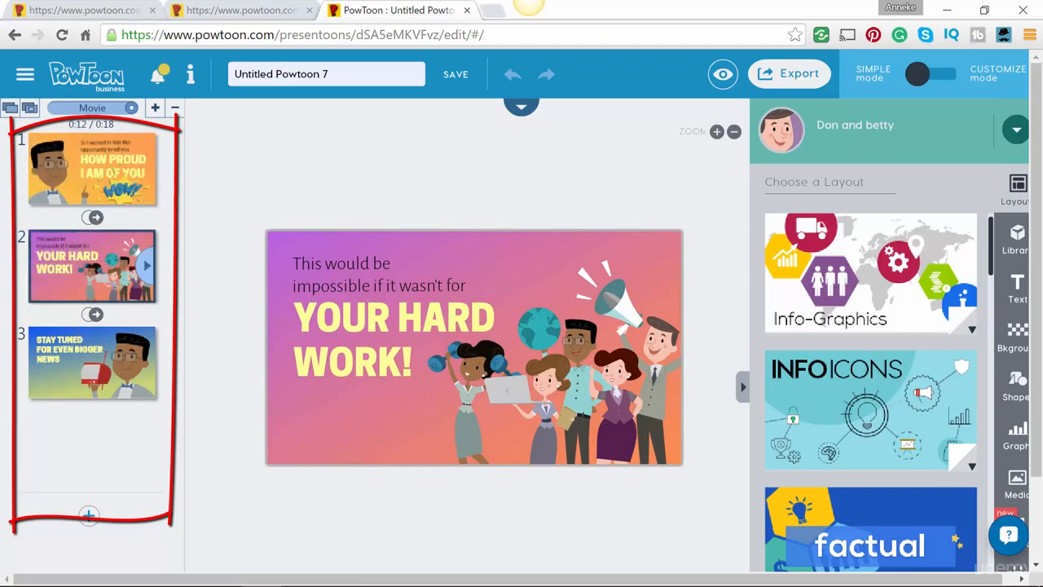